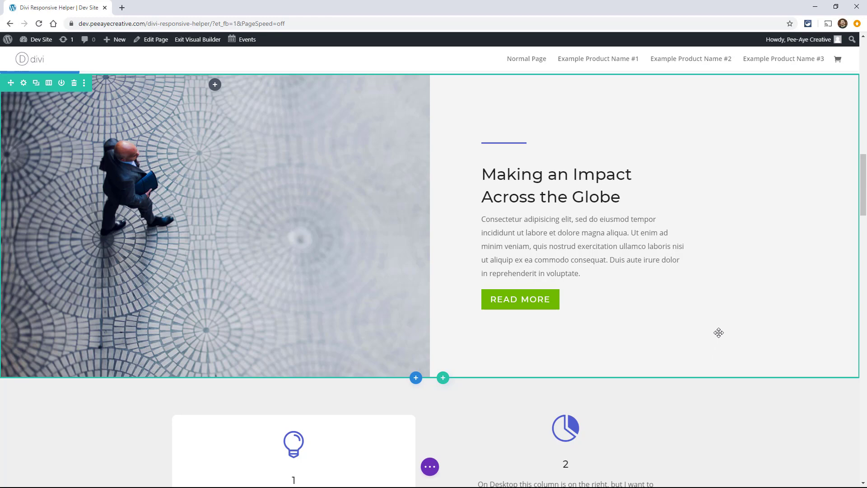
# Open the Call To Action module's Design settings and expand the Title Text group
pyautogui.moveTo(569, 199)
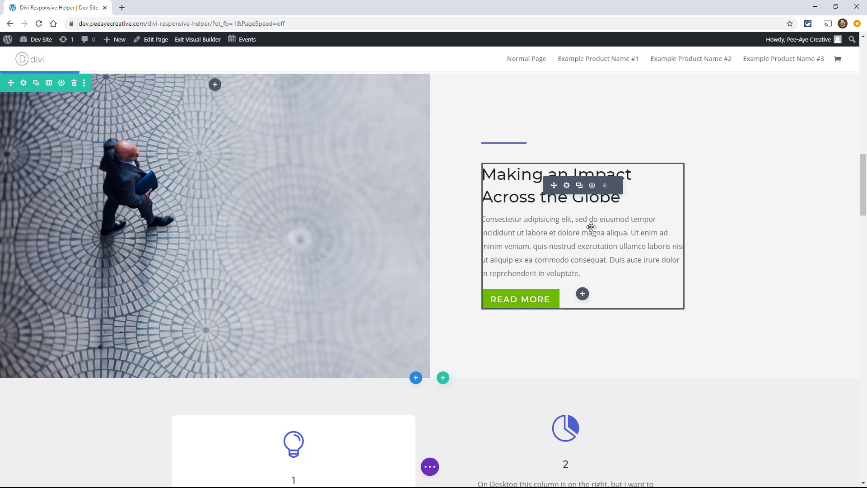
pyautogui.click(567, 186)
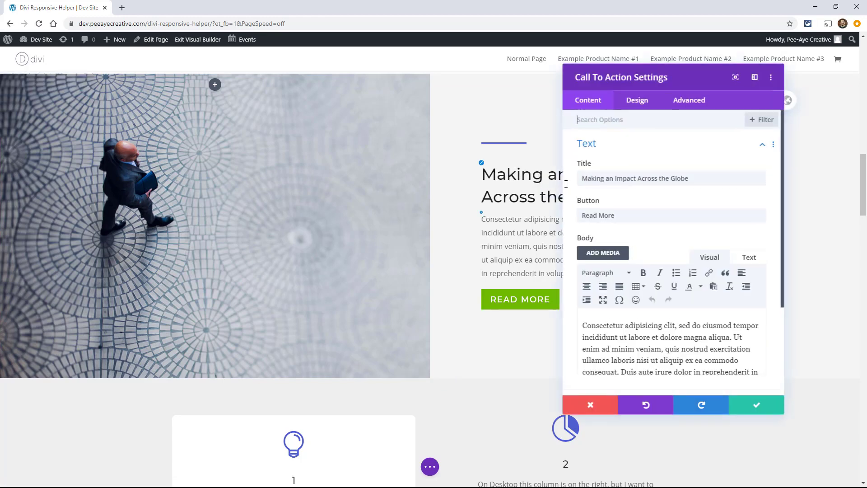
pyautogui.moveTo(620, 94); pyautogui.dragTo(672, 89)
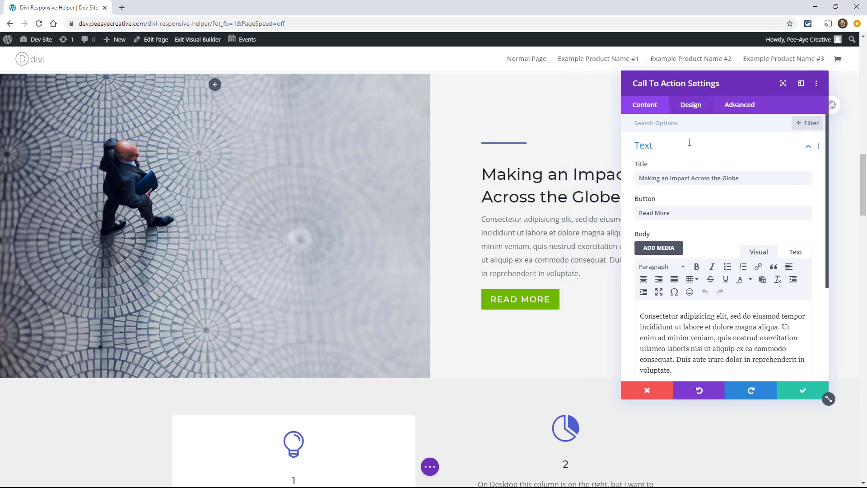
pyautogui.click(684, 106)
pyautogui.click(722, 173)
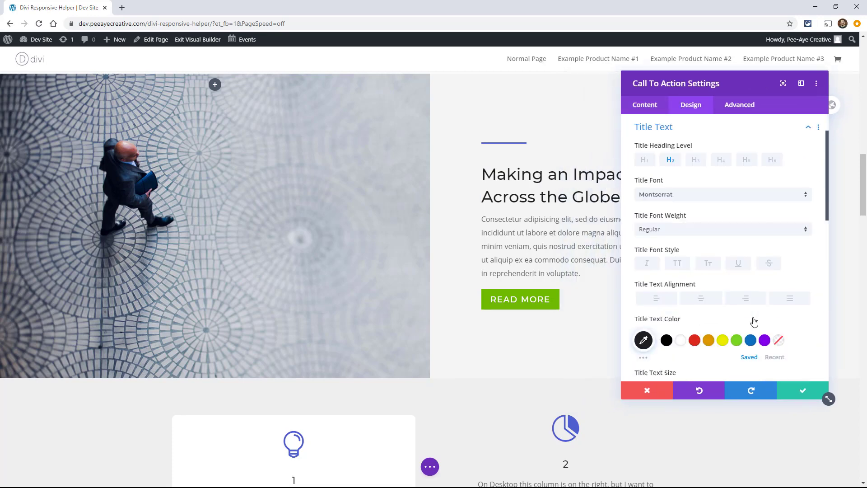
pyautogui.scroll(-2, 720, 243)
pyautogui.scroll(-1, 720, 244)
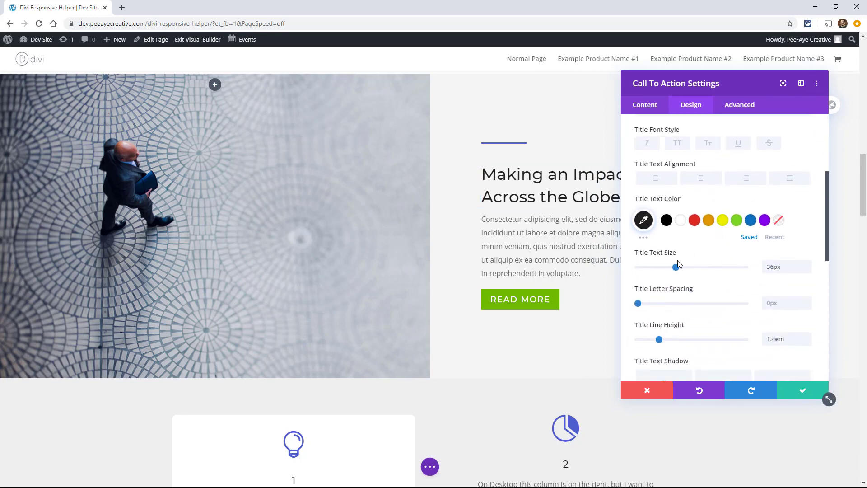
# Enable responsive Title Text Size with 32px for tablet and 28px for phone
pyautogui.click(697, 254)
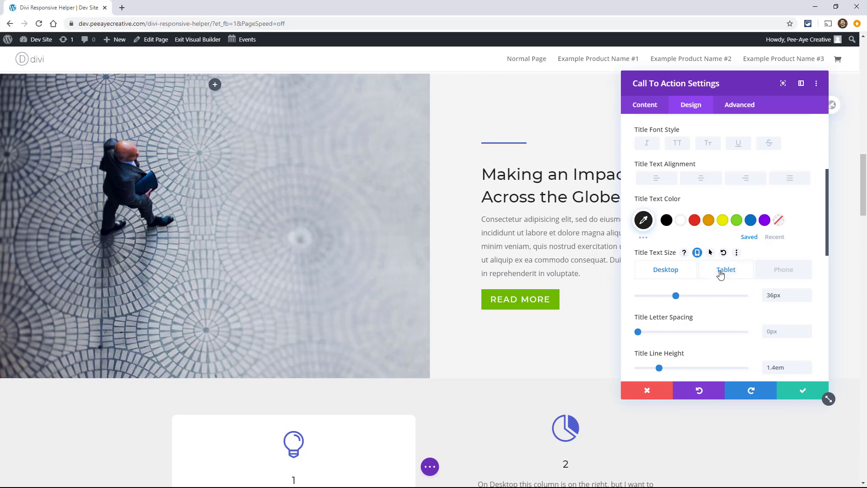
pyautogui.click(721, 273)
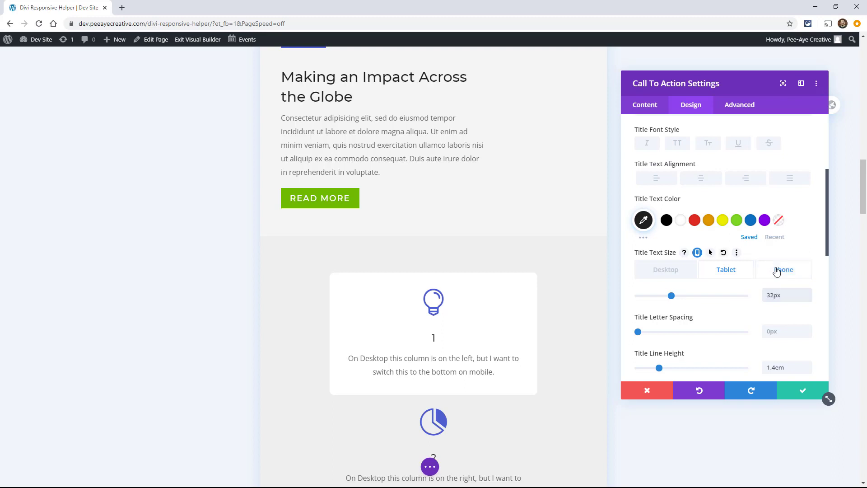
pyautogui.click(783, 269)
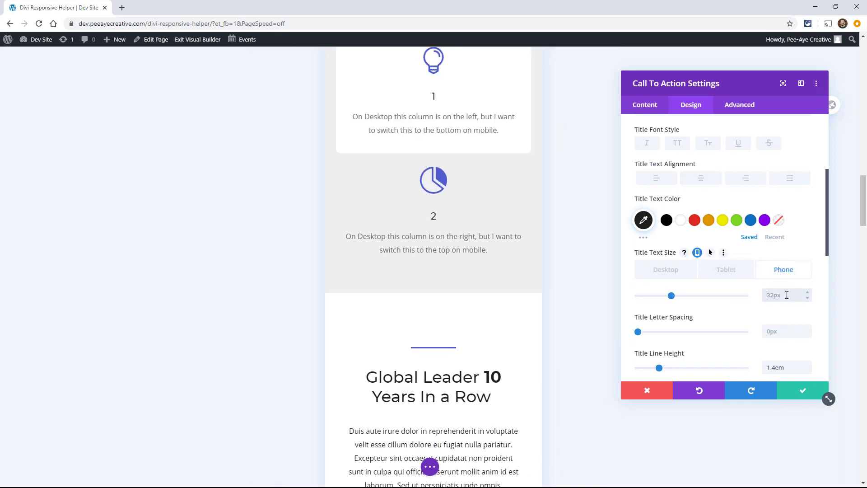
pyautogui.click(785, 295)
pyautogui.write('28')
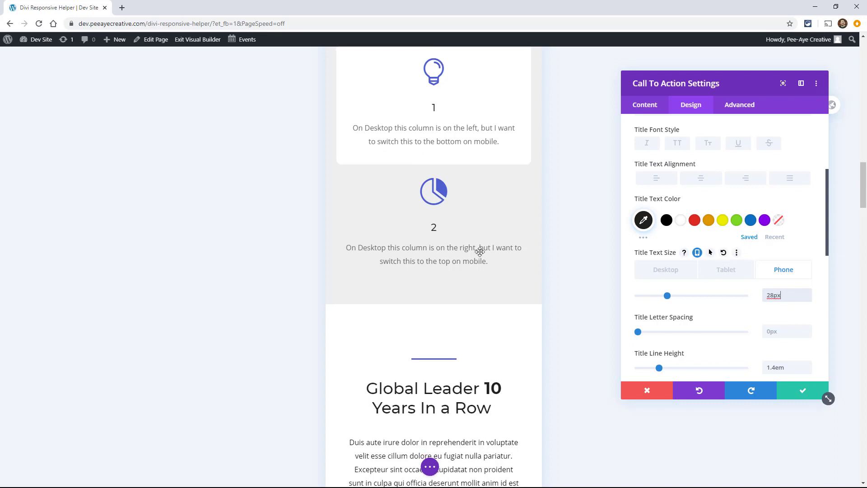
pyautogui.scroll(6, 488, 309)
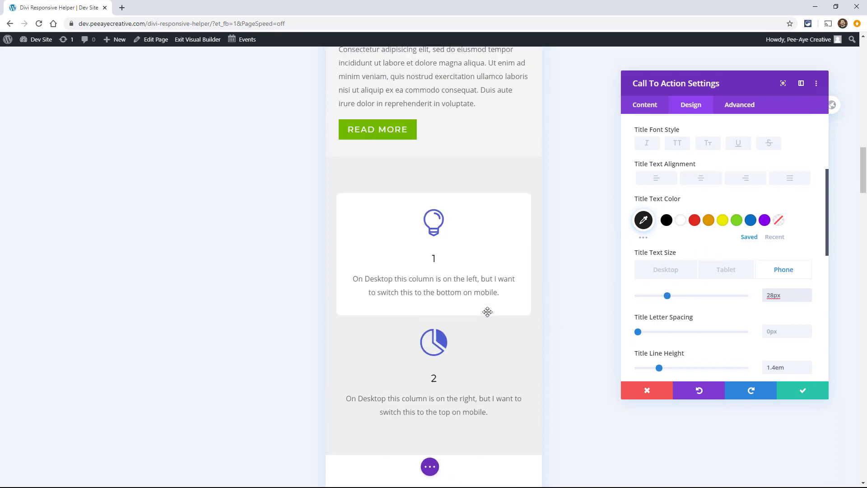
pyautogui.moveTo(658, 301)
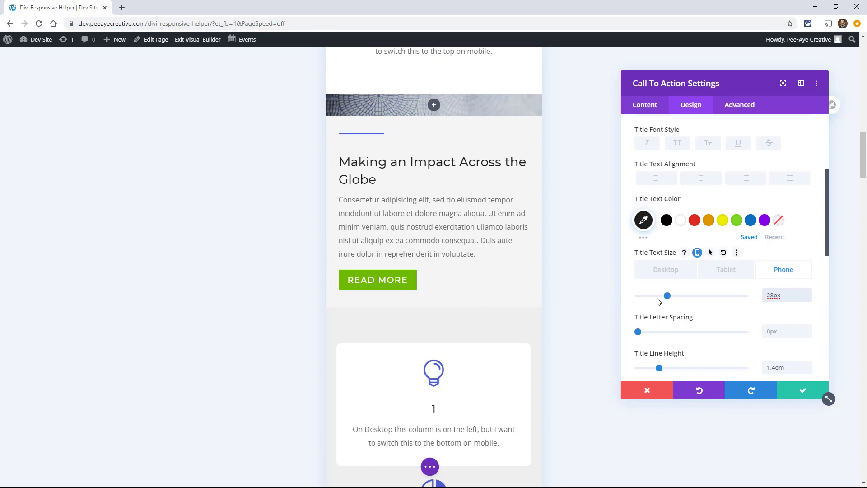
# Extend the 28px Title Text Size to All Modules throughout This Section
pyautogui.rightClick(661, 256)
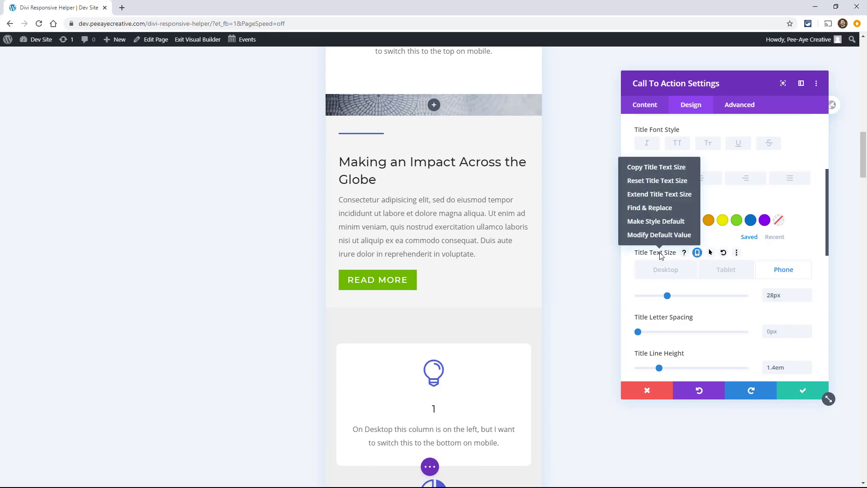
pyautogui.click(736, 253)
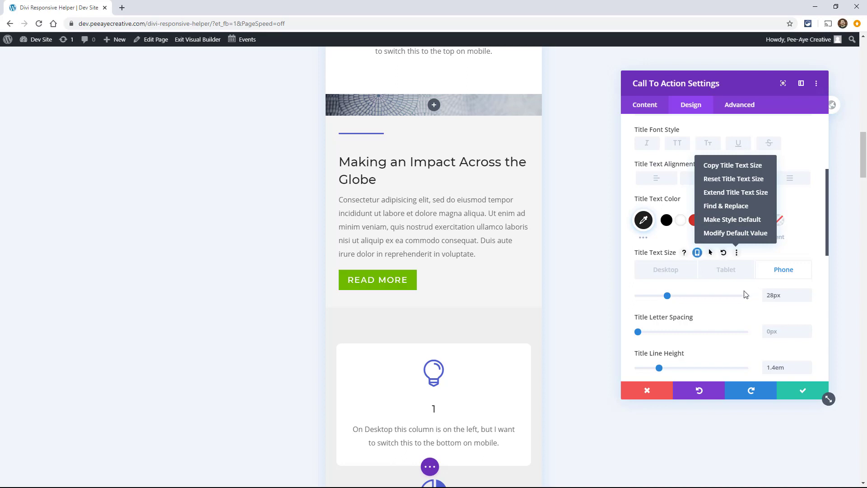
pyautogui.click(726, 199)
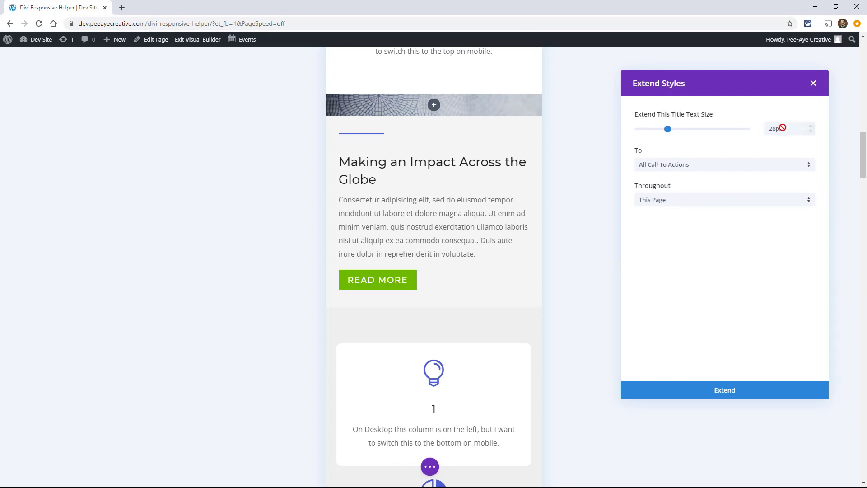
pyautogui.click(659, 168)
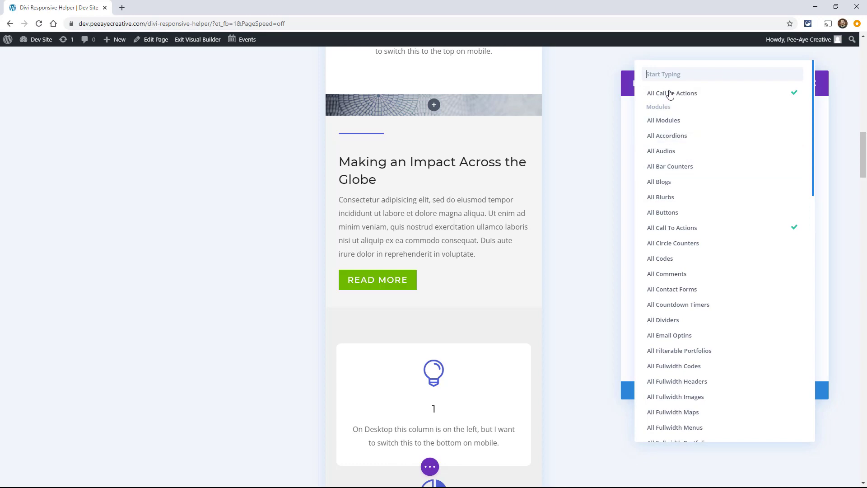
pyautogui.click(661, 122)
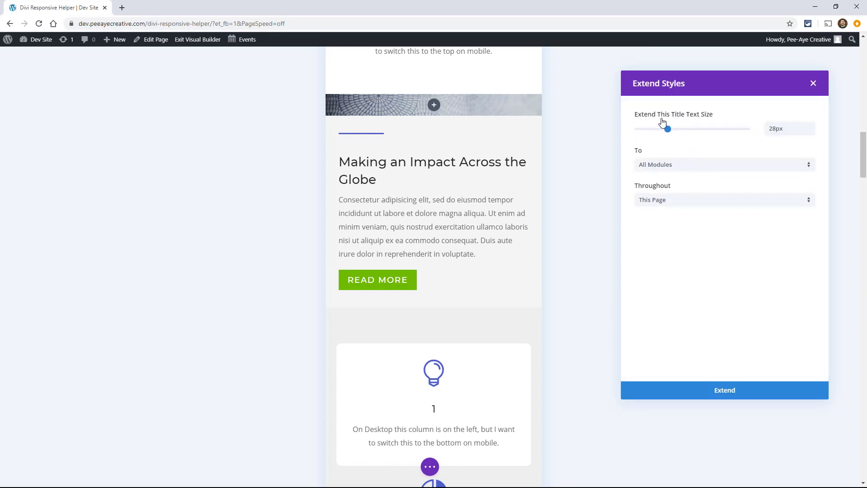
pyautogui.click(657, 203)
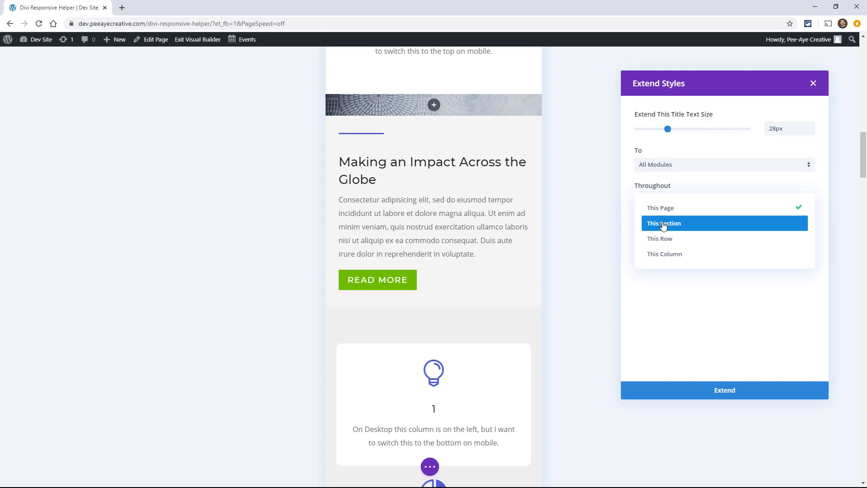
pyautogui.click(663, 225)
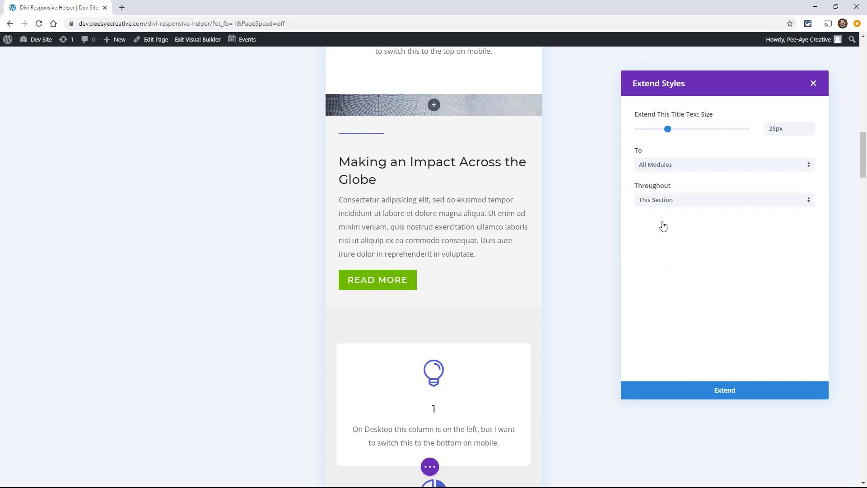
pyautogui.click(717, 392)
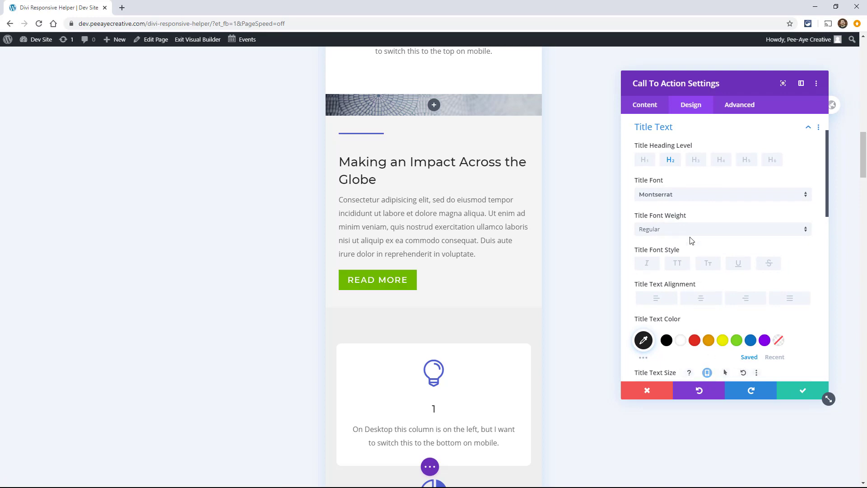
# Make Title Text Size the default Call To Action style, confirm it, and save the settings
pyautogui.scroll(-3, 689, 253)
pyautogui.scroll(-1, 691, 272)
pyautogui.moveTo(698, 193)
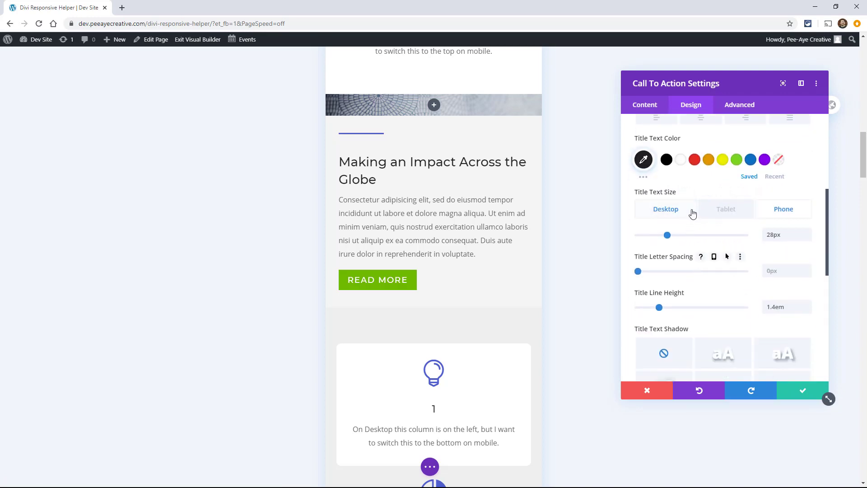
pyautogui.rightClick(698, 194)
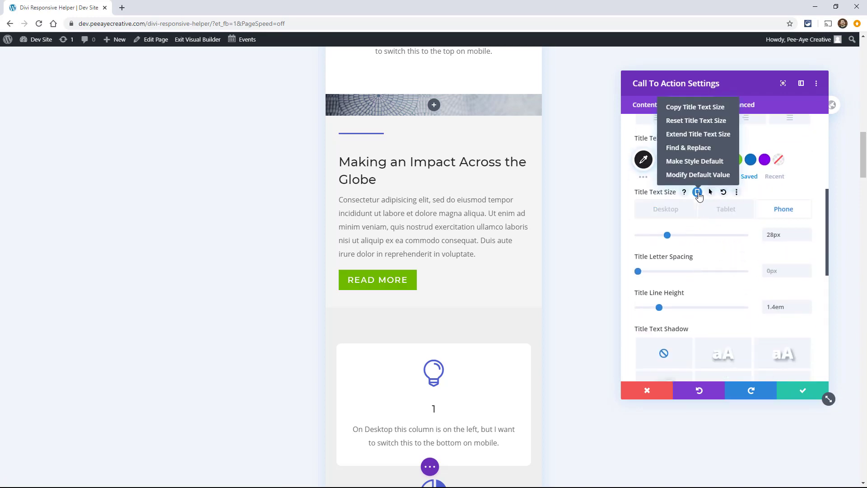
pyautogui.click(683, 167)
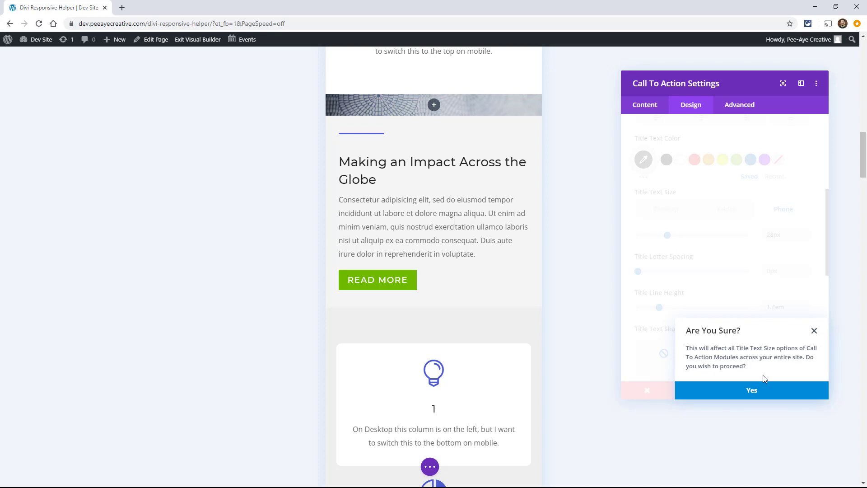
pyautogui.click(743, 391)
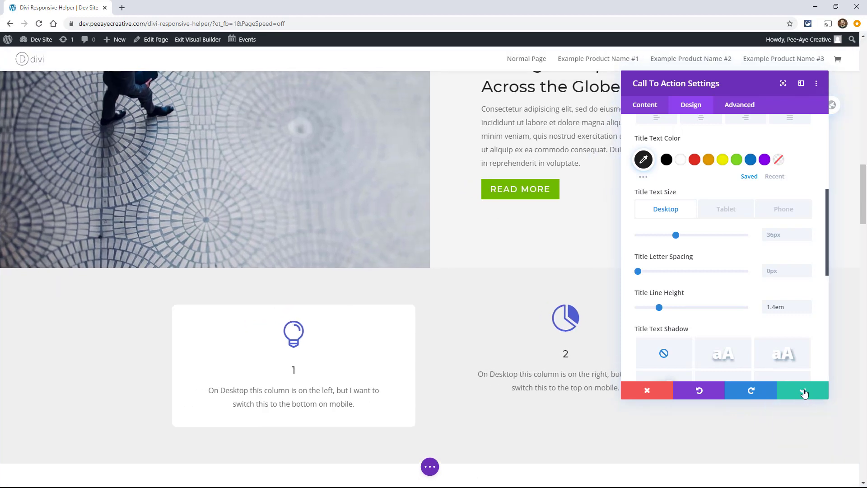
pyautogui.click(803, 392)
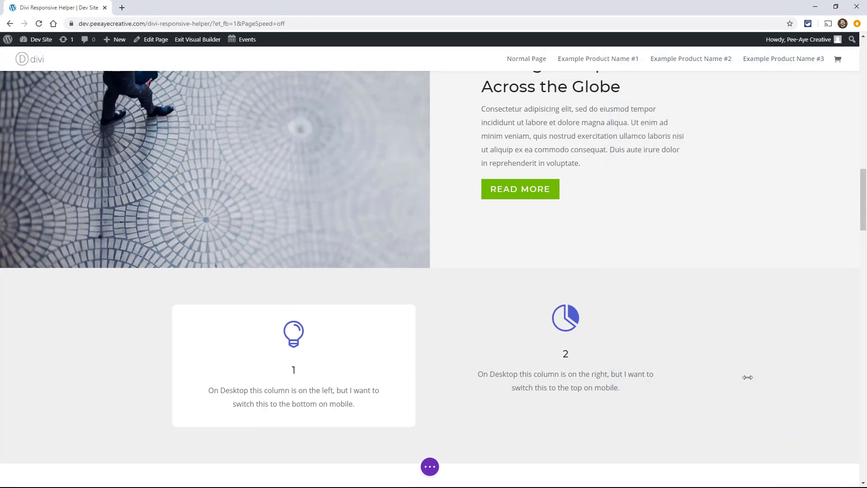
pyautogui.scroll(4, 655, 337)
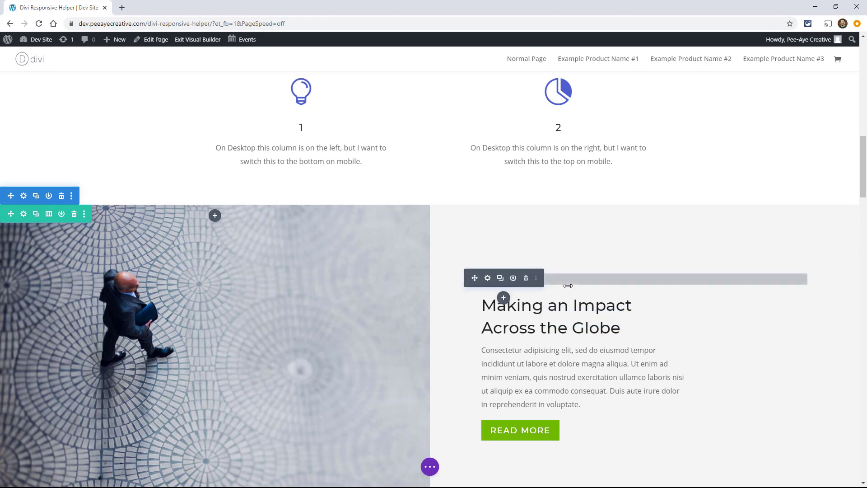
pyautogui.scroll(-4, 568, 286)
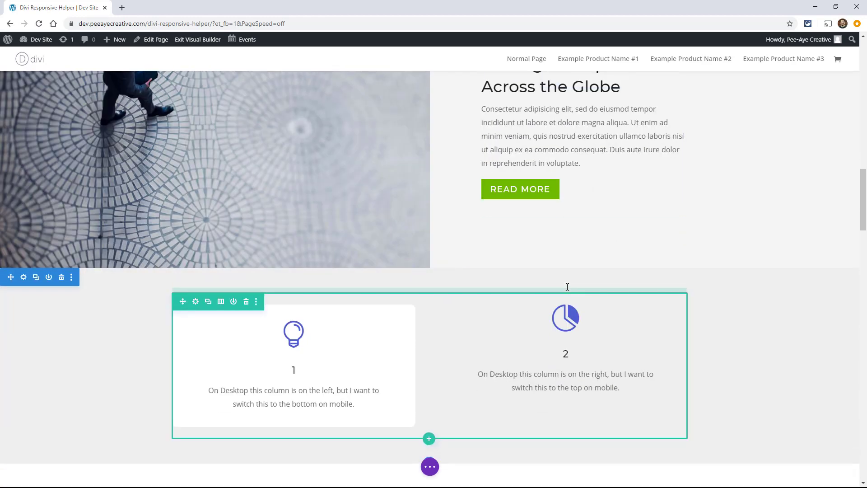
pyautogui.scroll(1, 566, 286)
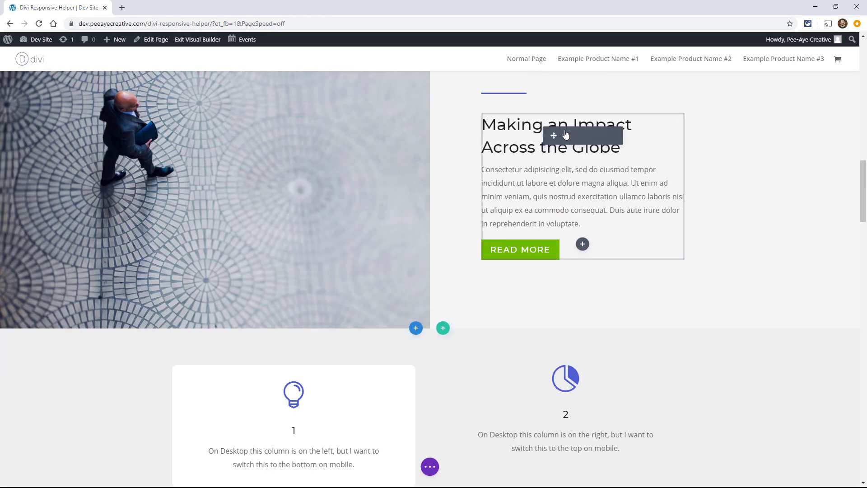
pyautogui.click(566, 136)
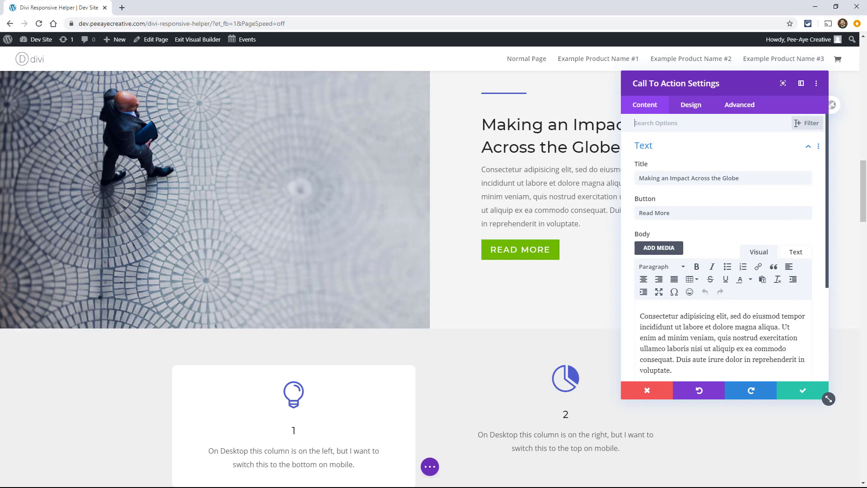
pyautogui.click(807, 123)
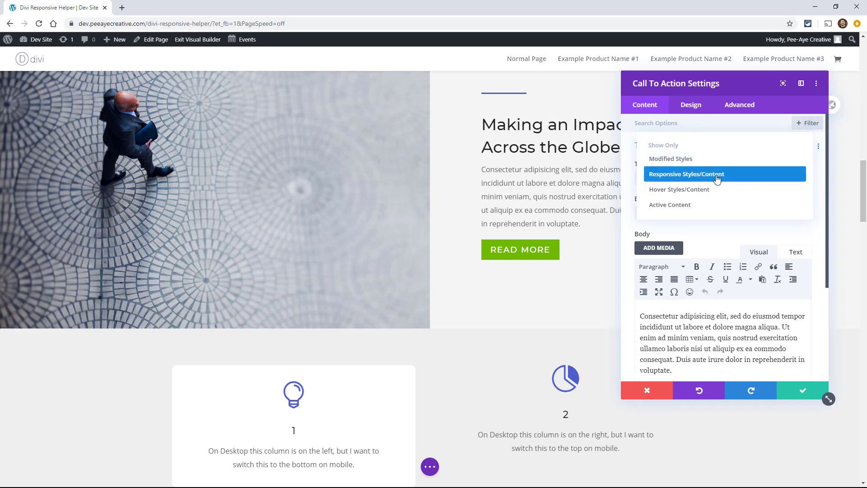
pyautogui.click(698, 180)
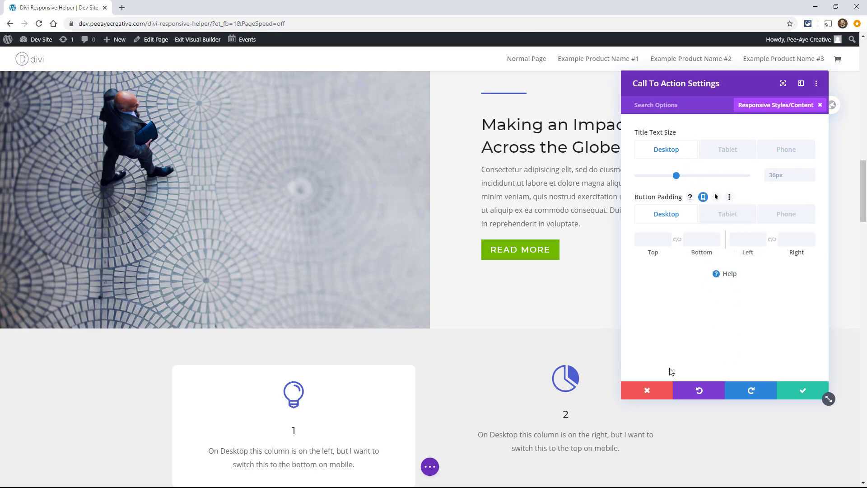
pyautogui.click(640, 393)
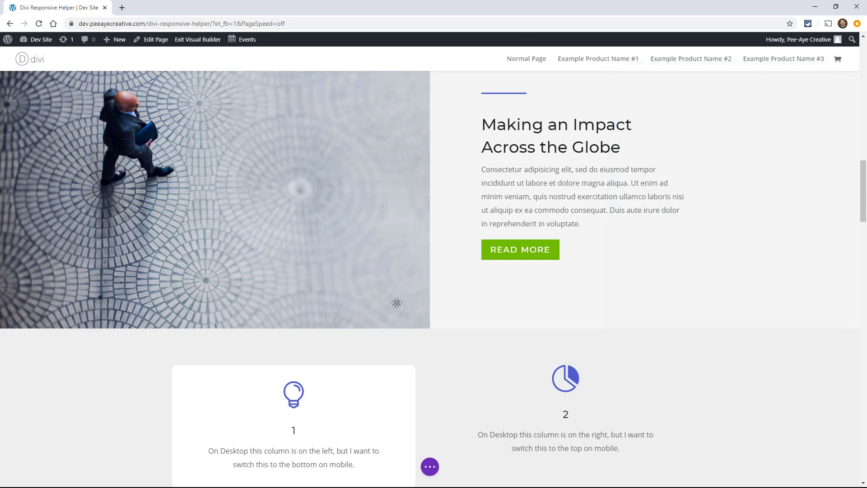
pyautogui.scroll(-7, 396, 303)
pyautogui.scroll(-6, 396, 303)
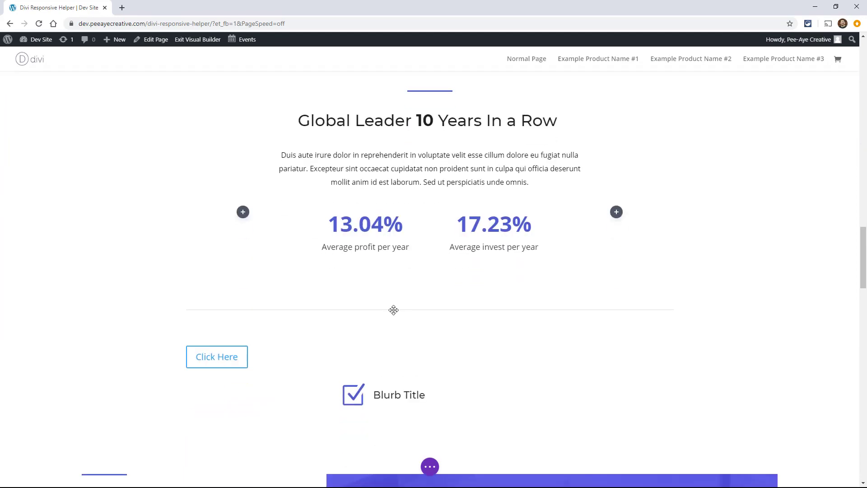
pyautogui.scroll(5, 363, 268)
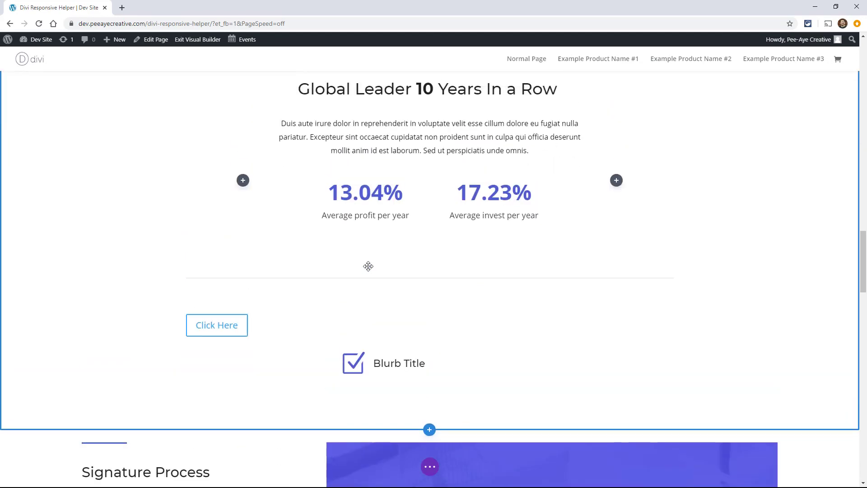
pyautogui.scroll(5, 368, 267)
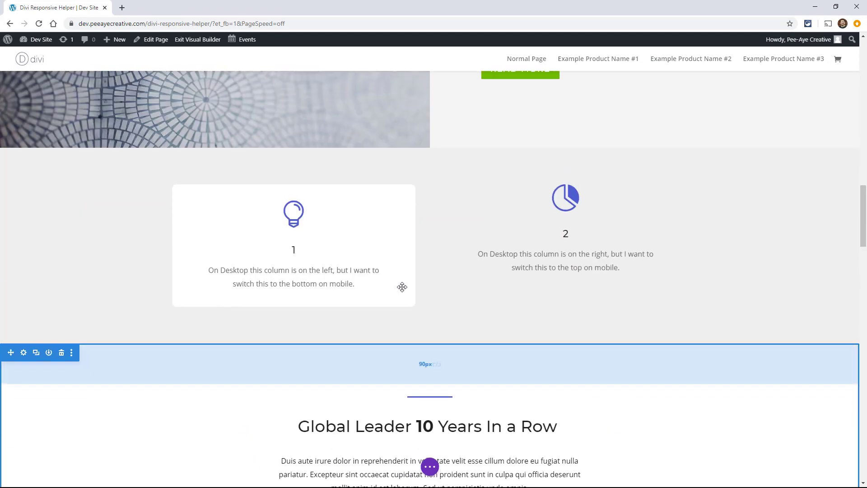
pyautogui.scroll(3, 442, 297)
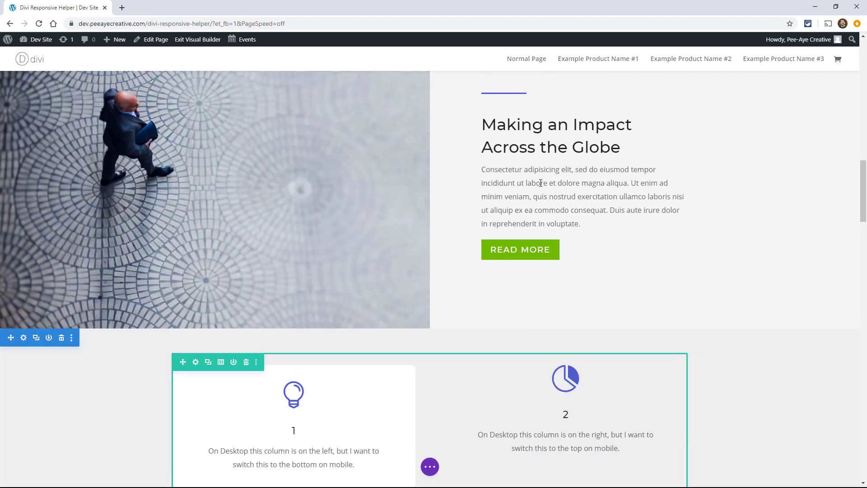
pyautogui.scroll(5, 540, 182)
pyautogui.scroll(-3, 547, 226)
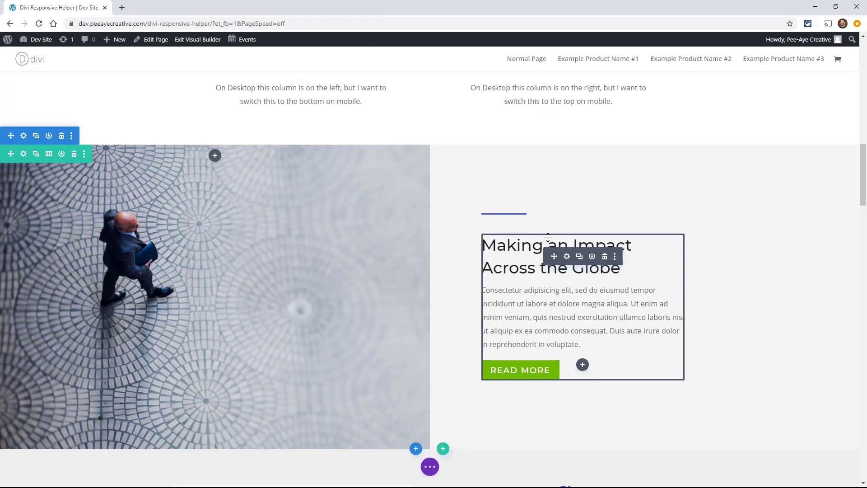
# Open the Call To Action settings, apply the Responsive Styles/Content filter, then clear it
pyautogui.click(567, 256)
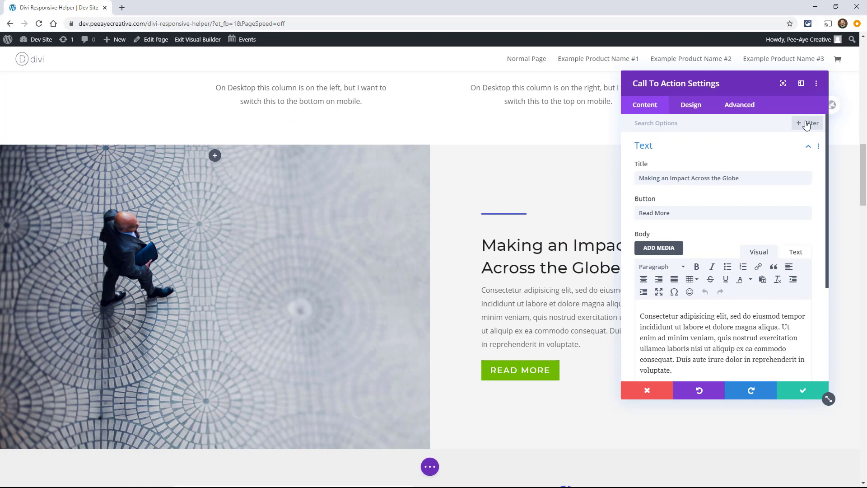
pyautogui.click(808, 123)
pyautogui.click(684, 174)
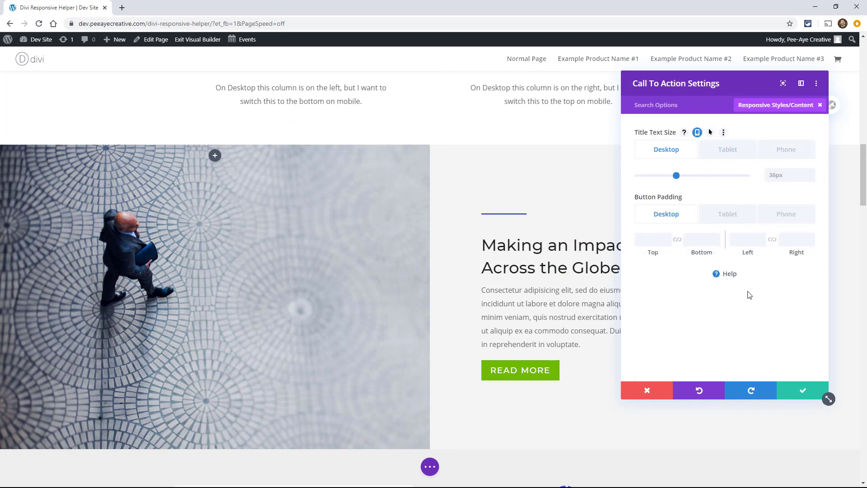
pyautogui.click(820, 105)
pyautogui.click(803, 123)
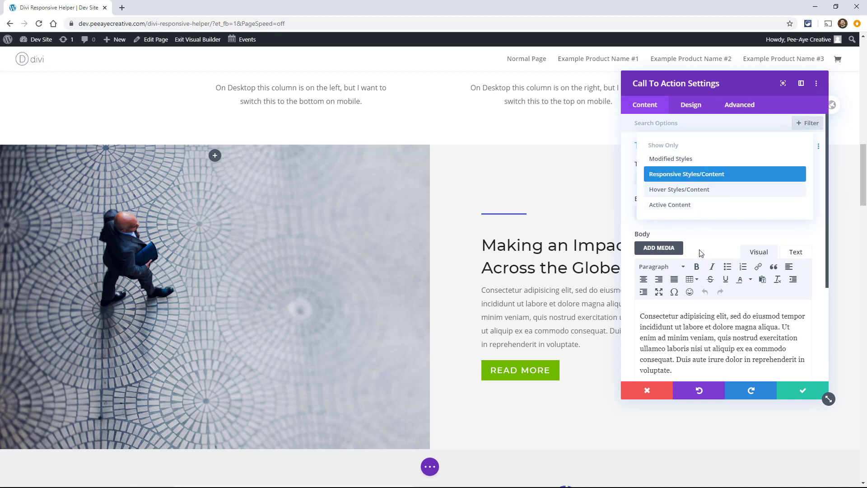
pyautogui.click(801, 390)
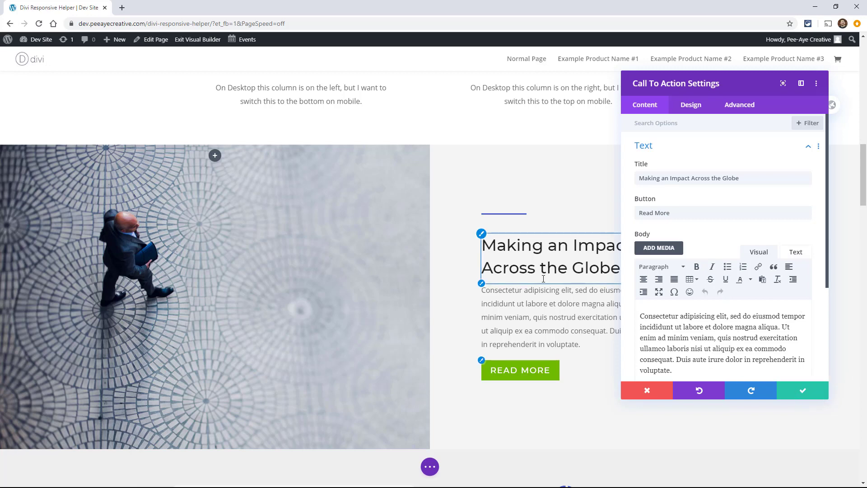
# Save and close the Call To Action module settings
pyautogui.scroll(6, 542, 278)
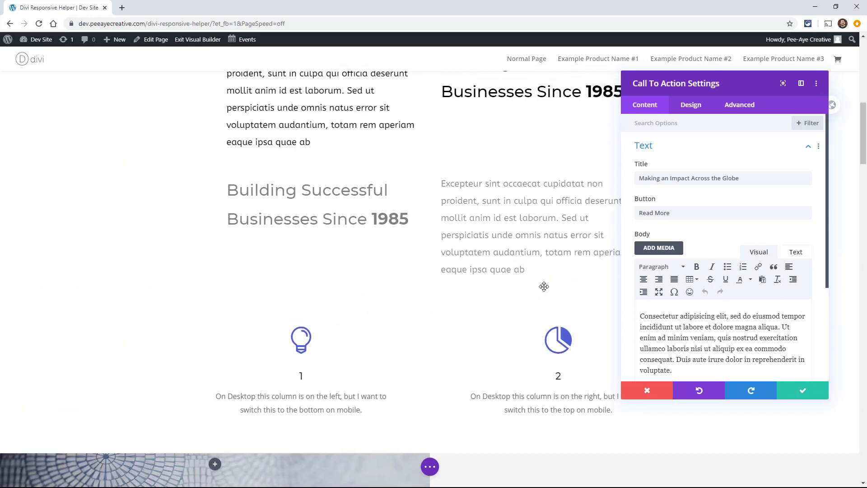
pyautogui.scroll(3, 543, 285)
pyautogui.click(802, 390)
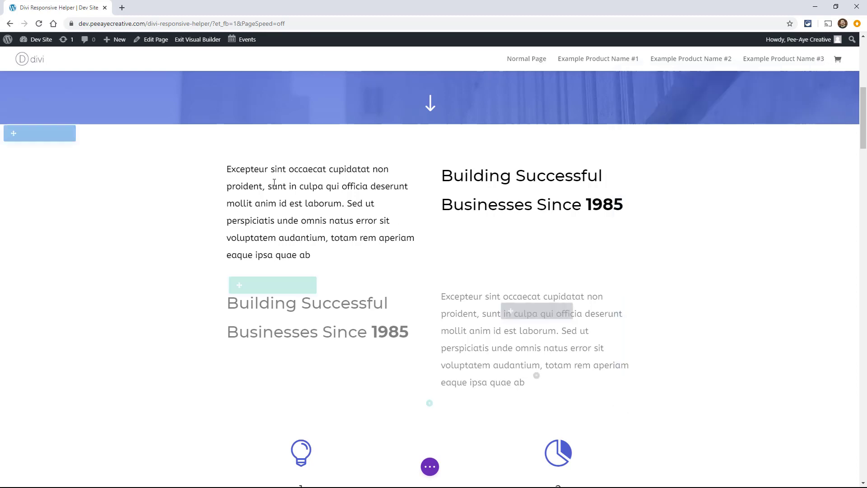
# Make the Text module's 1.9em Text Line Height the default style for text modules
pyautogui.click(306, 183)
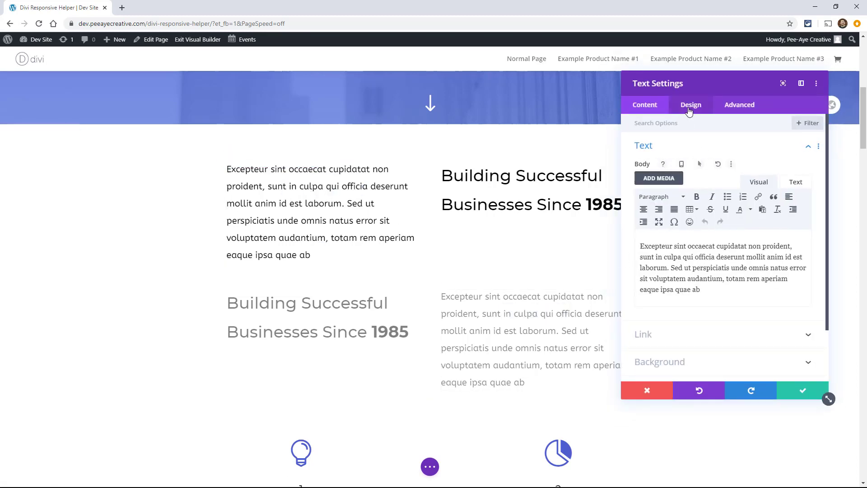
pyautogui.click(689, 109)
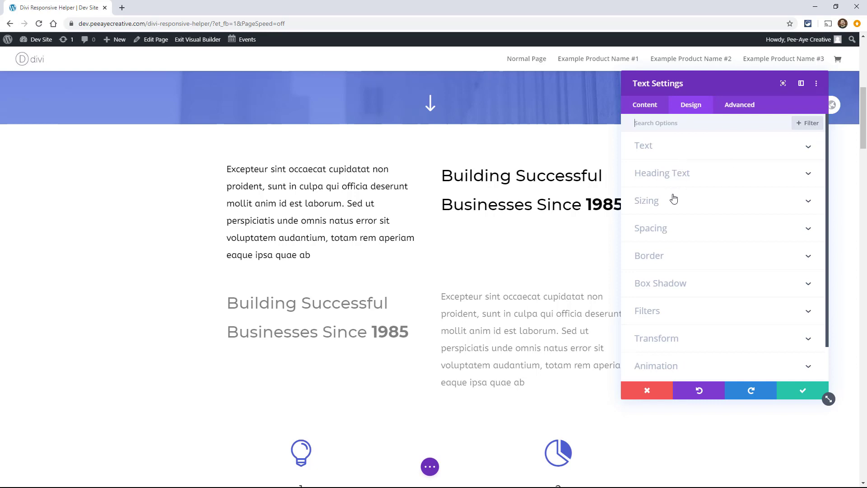
pyautogui.click(676, 158)
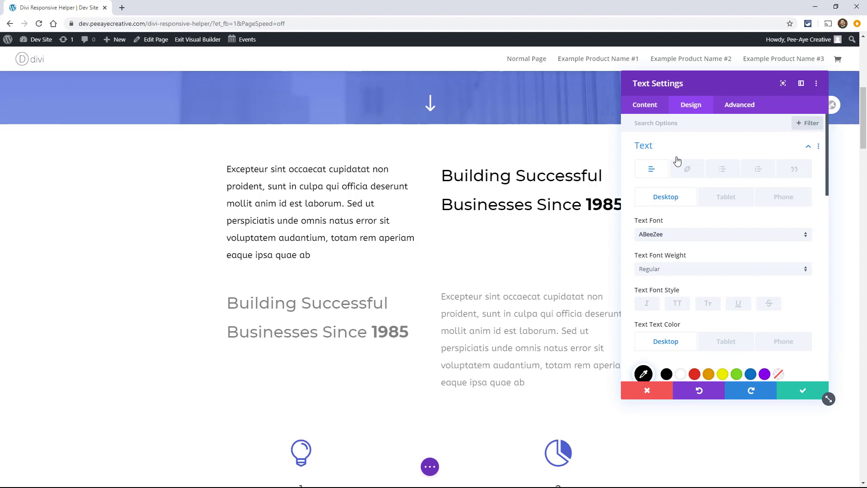
pyautogui.moveTo(682, 218)
pyautogui.scroll(-1, 721, 245)
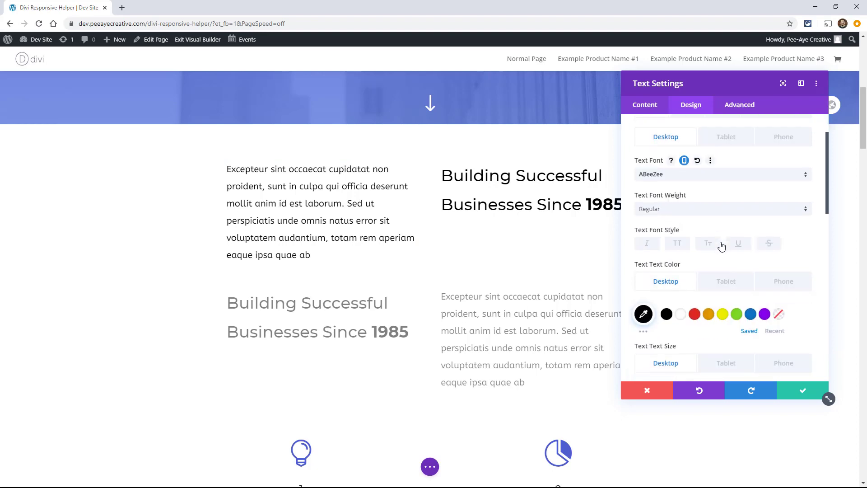
pyautogui.scroll(-2, 725, 248)
pyautogui.moveTo(712, 197)
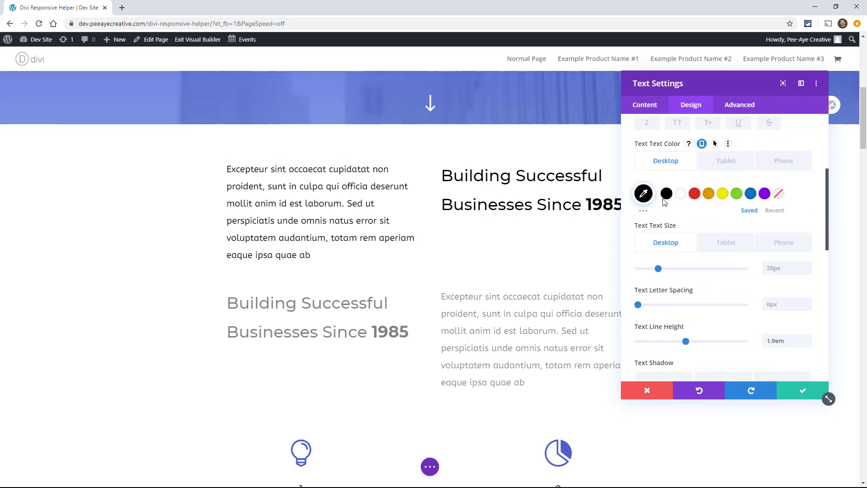
pyautogui.scroll(-2, 745, 244)
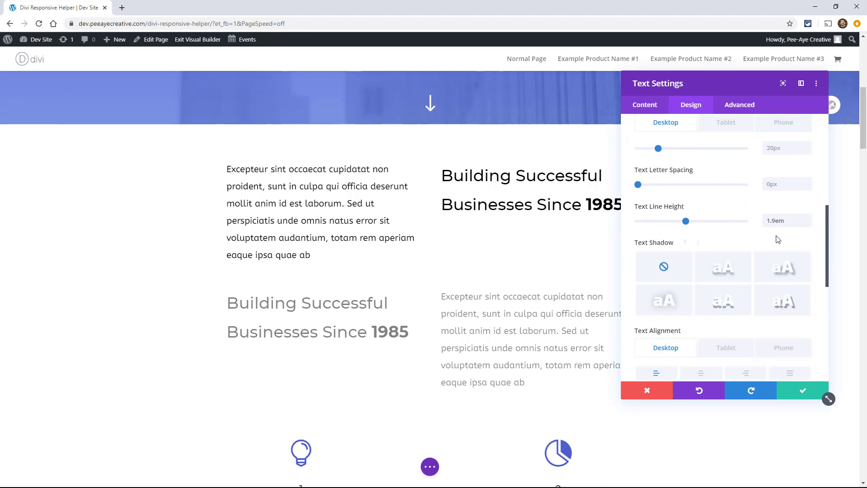
pyautogui.scroll(-1, 715, 259)
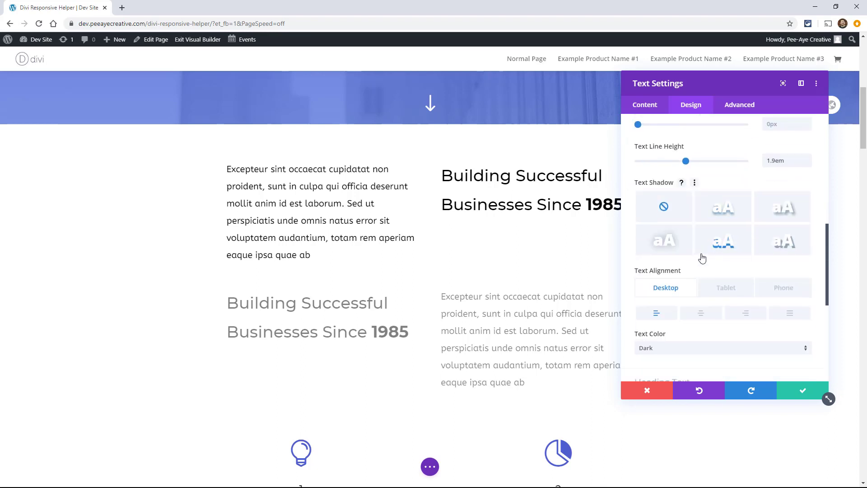
pyautogui.scroll(2, 681, 253)
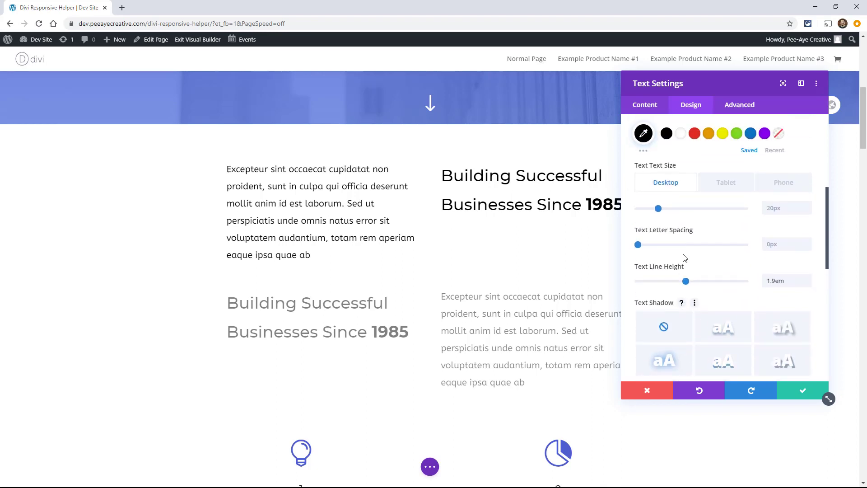
pyautogui.rightClick(665, 269)
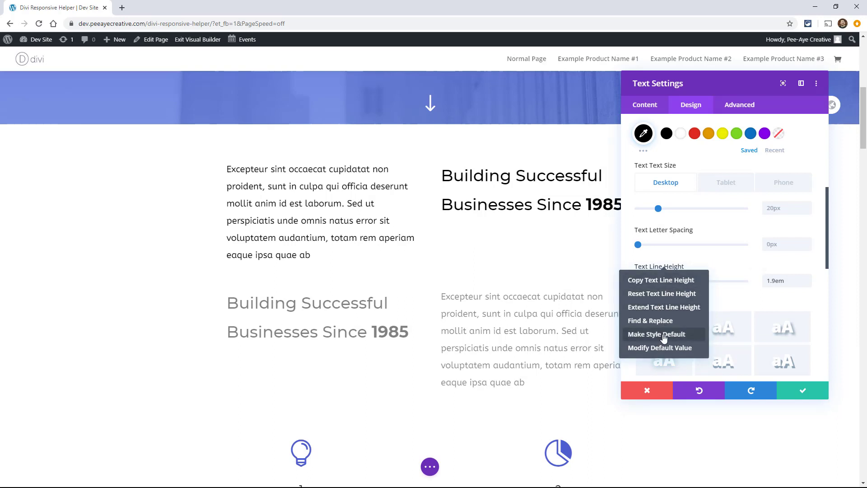
pyautogui.click(801, 394)
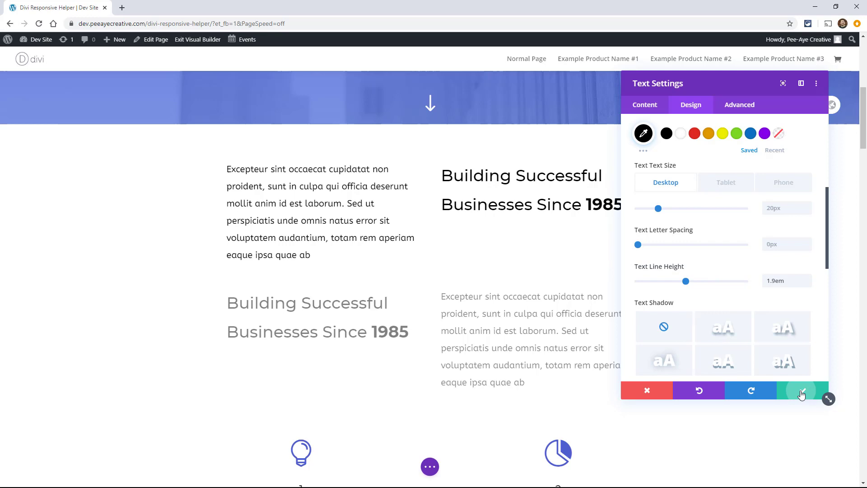
# Save the Text Settings, then browse the blog's Browse Or Search Our Blog Posts listing
pyautogui.click(802, 395)
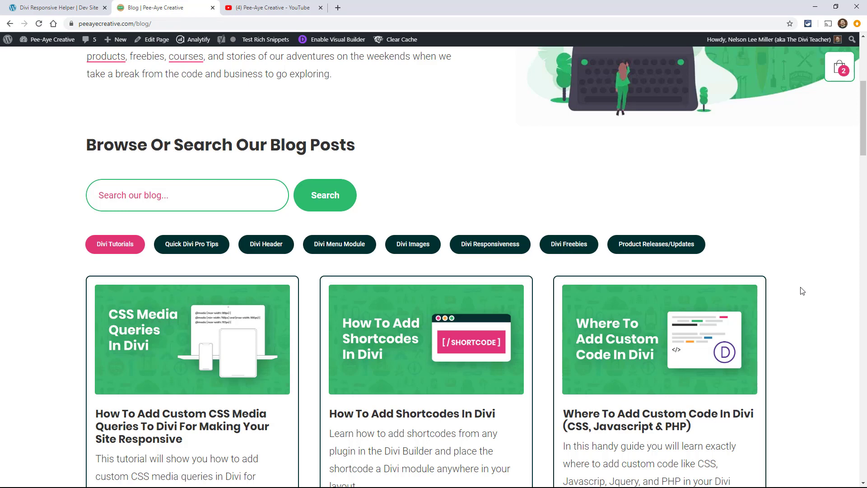
pyautogui.scroll(-1, 809, 302)
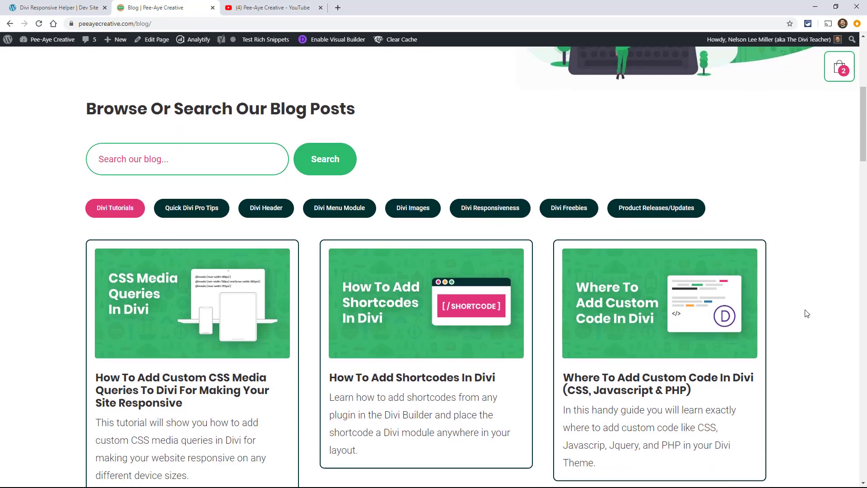
pyautogui.scroll(6, 807, 313)
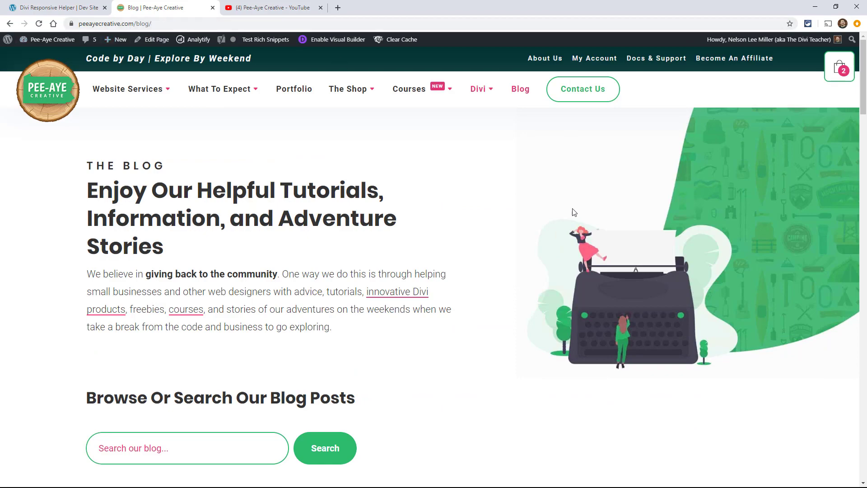
pyautogui.scroll(-9, 571, 212)
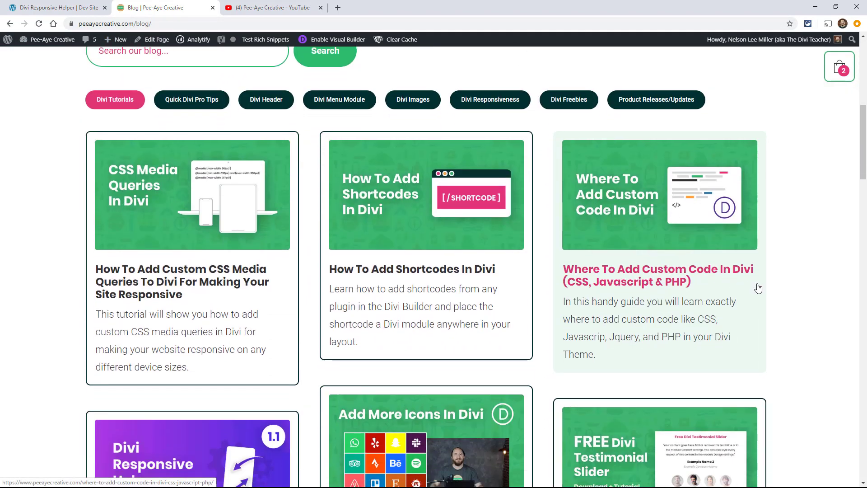
pyautogui.scroll(2, 458, 244)
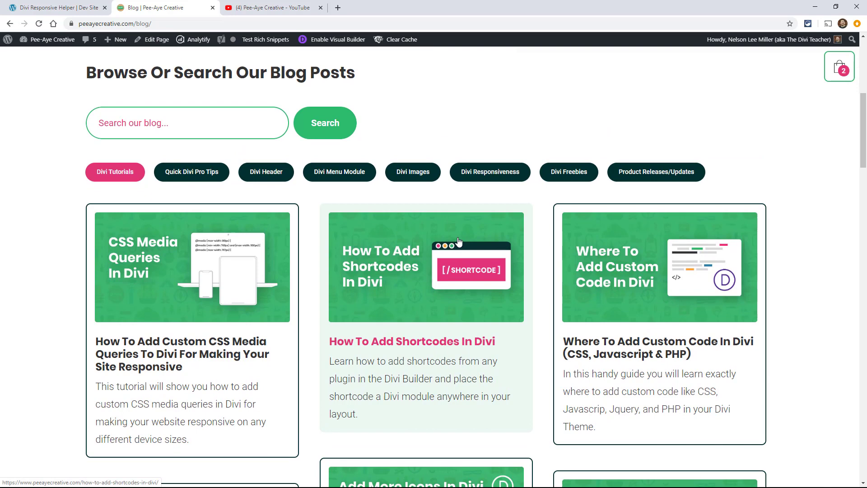
# Filter the blog to the Divi Responsiveness category and scroll through its posts
pyautogui.click(472, 178)
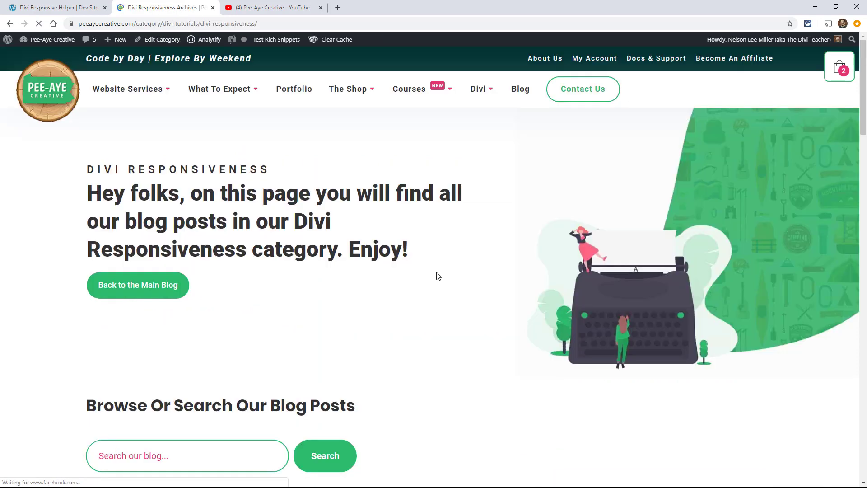
pyautogui.scroll(-2, 437, 272)
pyautogui.scroll(-5, 433, 271)
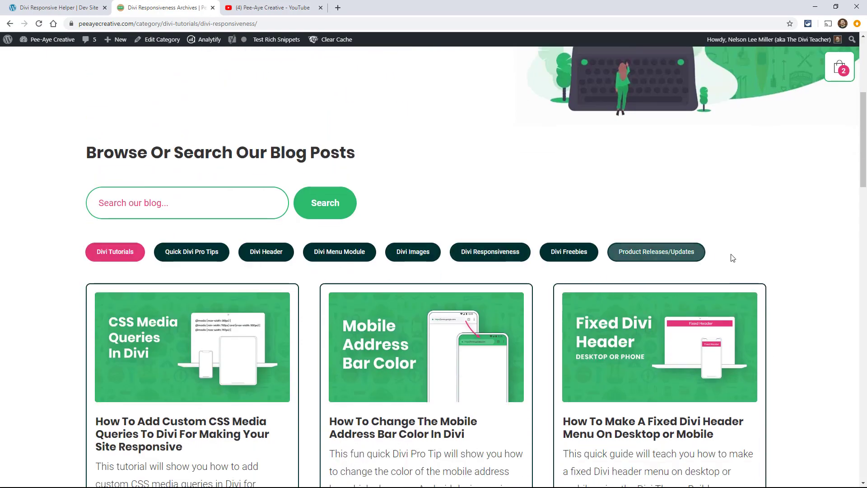
pyautogui.scroll(-2, 763, 284)
pyautogui.scroll(-8, 769, 289)
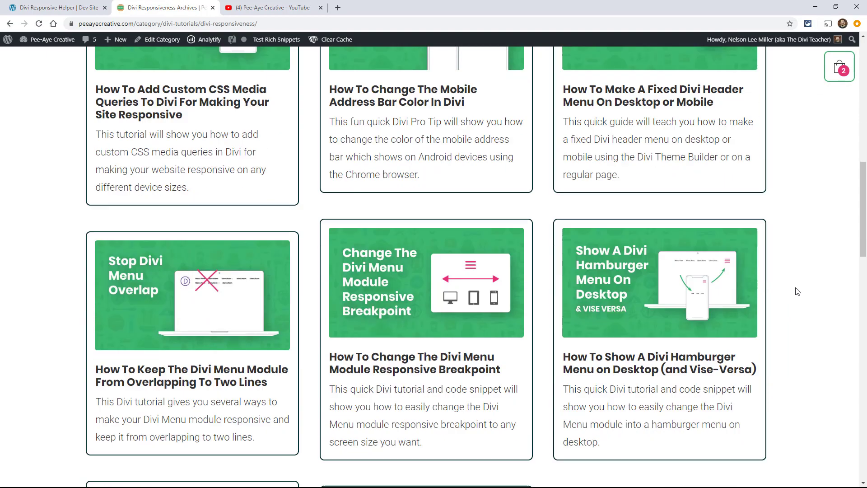
pyautogui.scroll(9, 798, 291)
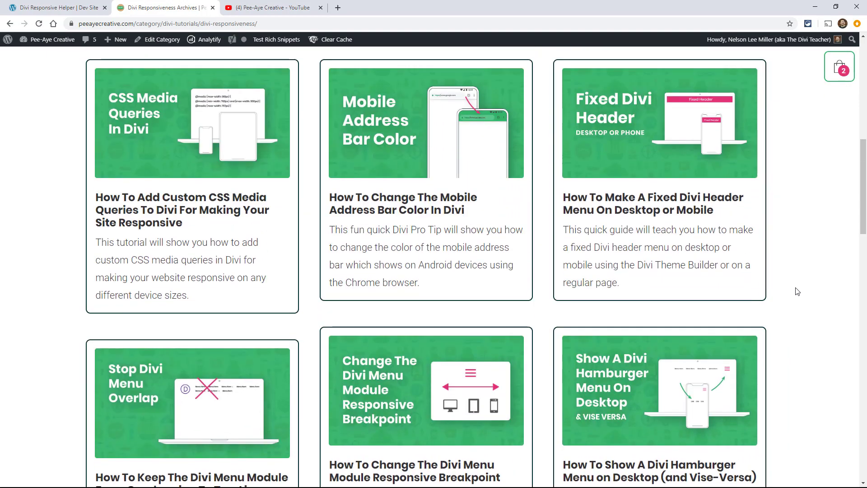
pyautogui.scroll(-2, 797, 291)
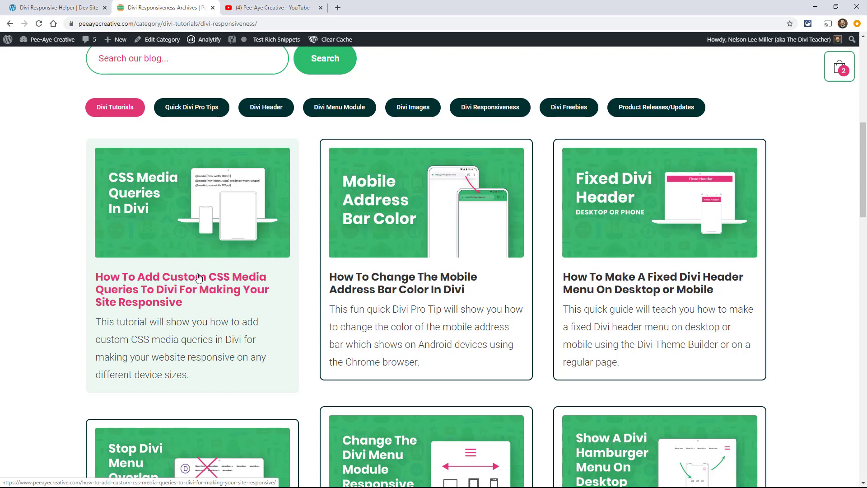
# Switch to the Pee-Aye Creative YouTube Videos page and scroll through the uploads grid
pyautogui.click(271, 8)
pyautogui.scroll(-3, 459, 260)
pyautogui.scroll(-3, 465, 266)
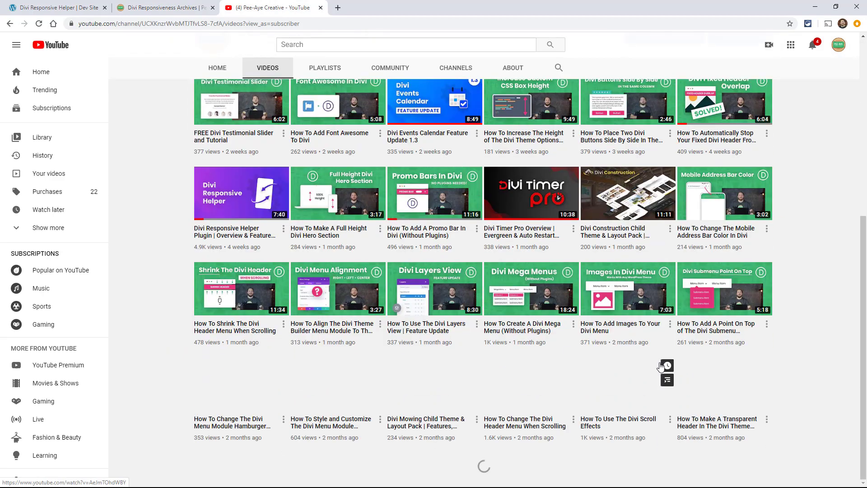
pyautogui.scroll(6, 667, 367)
pyautogui.scroll(-2, 451, 398)
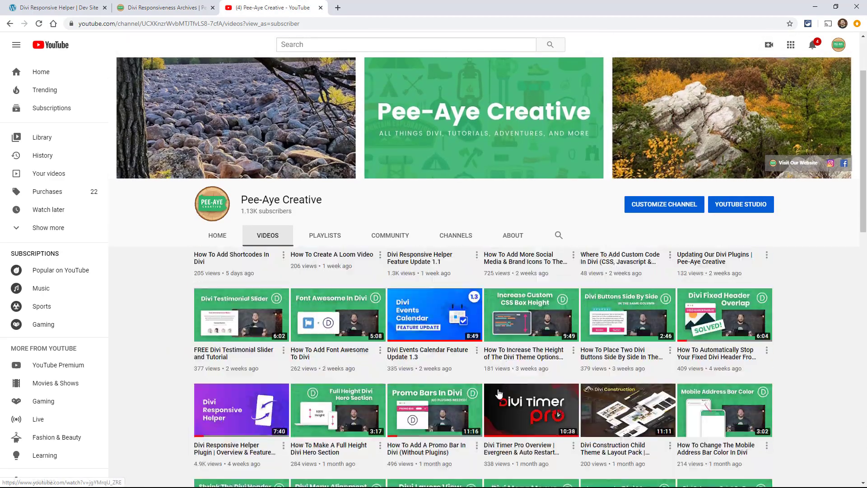
pyautogui.scroll(2, 385, 406)
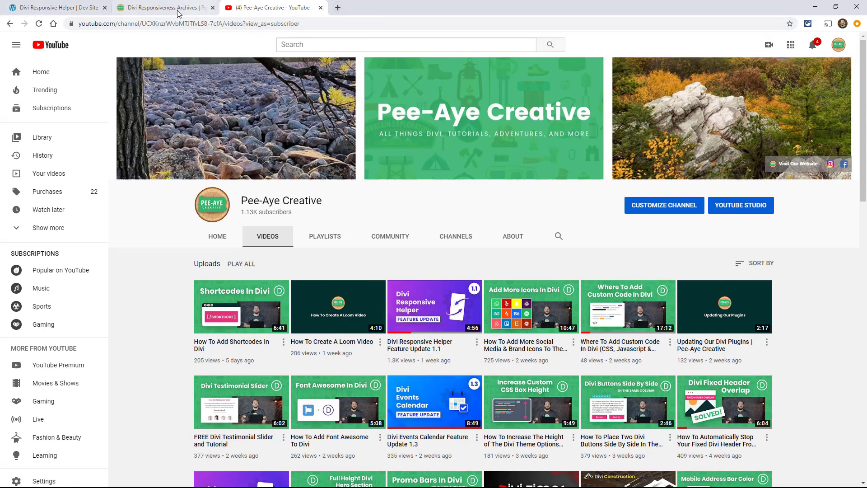
# Open the $35.00 Divi Responsive Helper page and scroll through features, reviews and free bonus
pyautogui.click(198, 8)
pyautogui.scroll(-2, 576, 225)
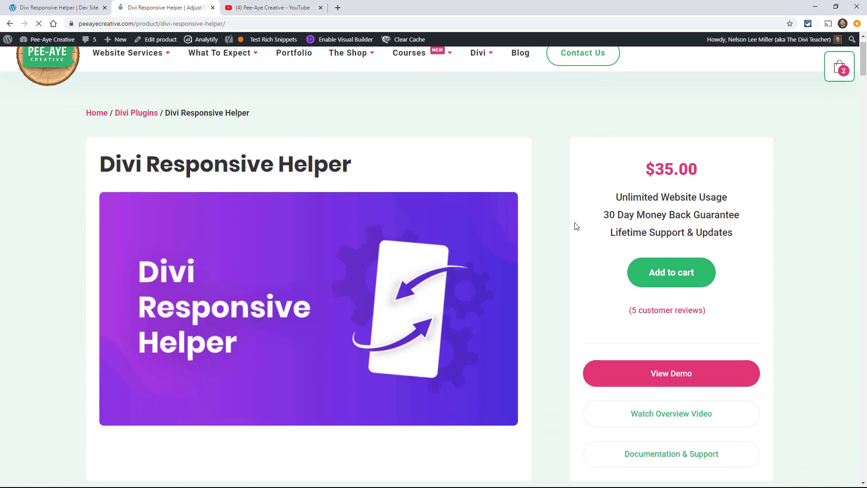
pyautogui.scroll(-10, 570, 226)
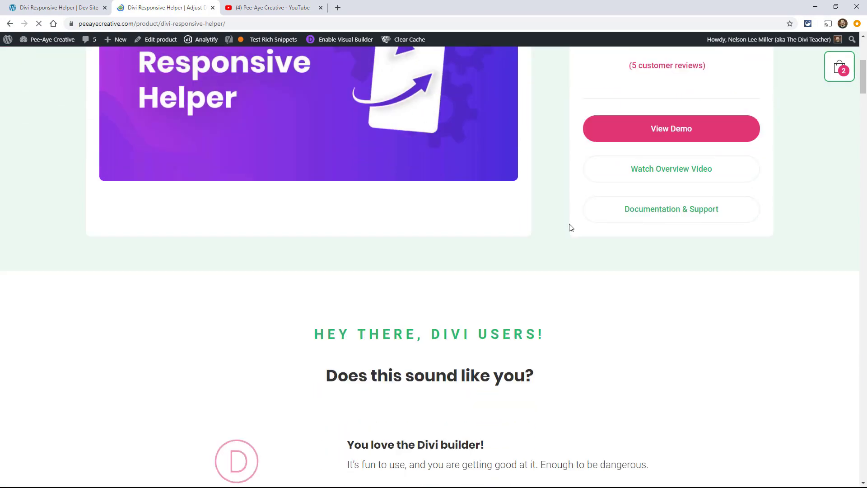
pyautogui.scroll(-10, 561, 220)
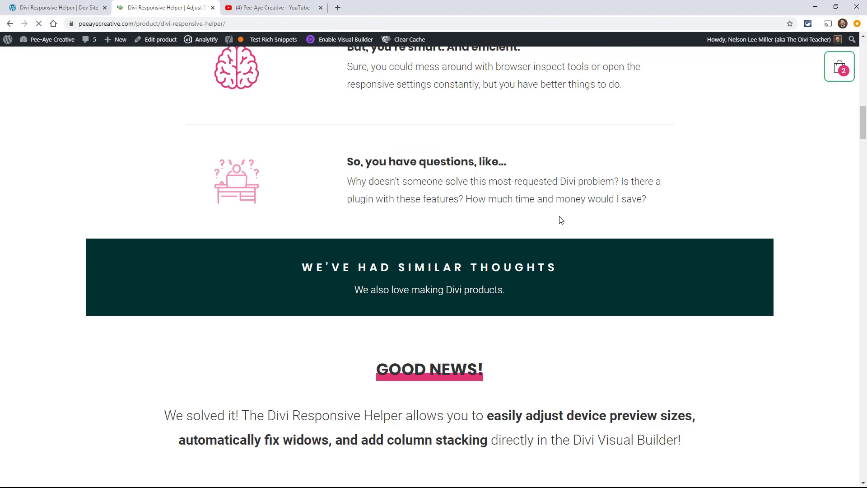
pyautogui.scroll(-10, 562, 220)
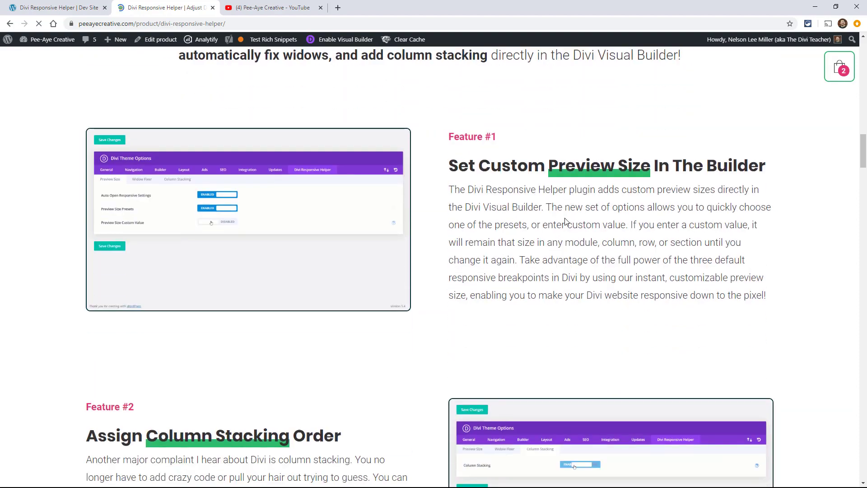
pyautogui.scroll(-12, 553, 219)
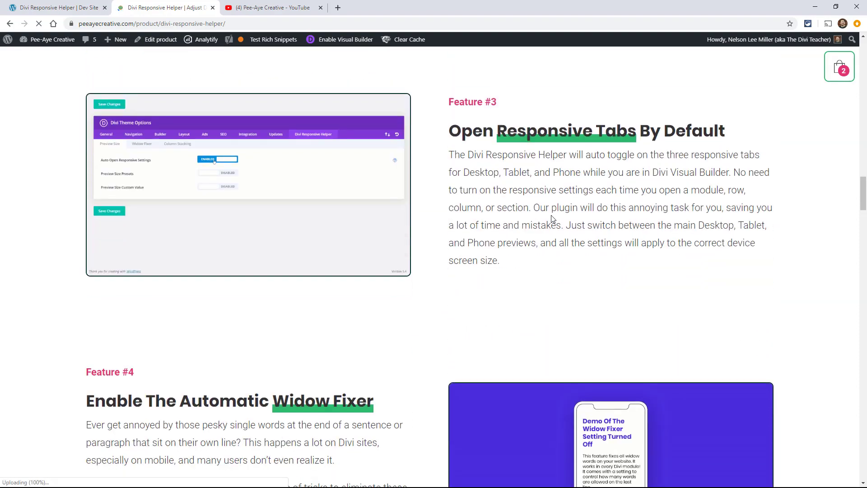
pyautogui.scroll(-16, 552, 219)
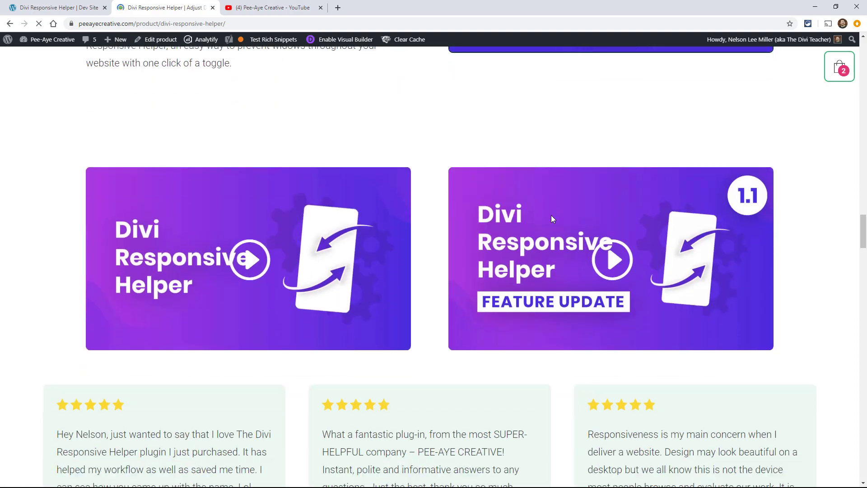
pyautogui.scroll(-13, 550, 221)
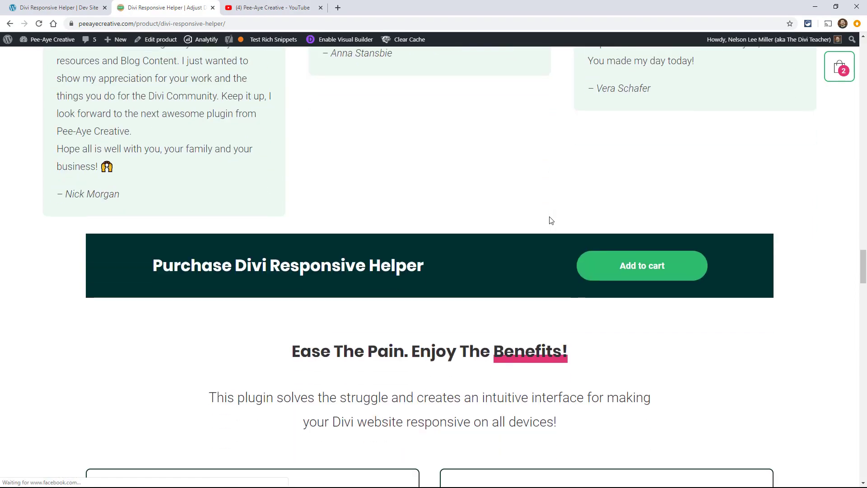
pyautogui.scroll(-9, 551, 219)
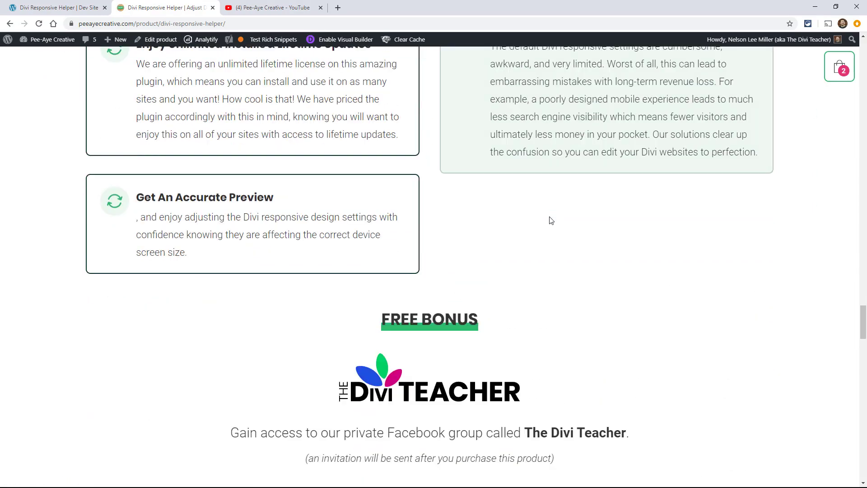